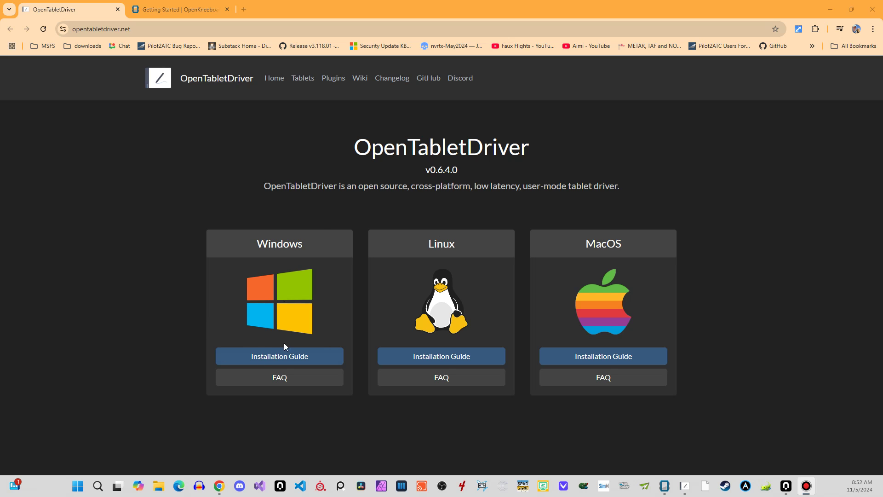
Step: Switch Chrome to the 'Getting Started | OpenKneeboard' tab, then bring up the OpenKneeboard window
click(177, 10)
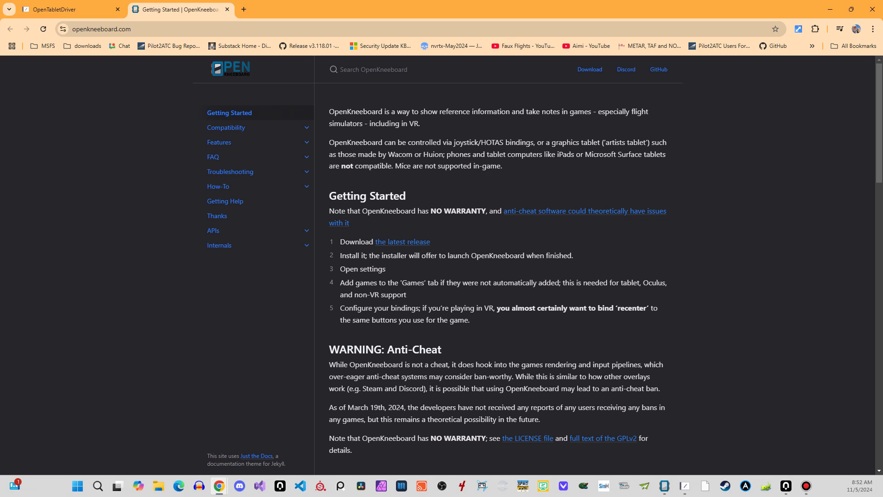
click(664, 486)
Step: Maximize OpenKneeboard and confirm FlightSimulator's rendering API is OpenXR in the Games settings
double_click(448, 102)
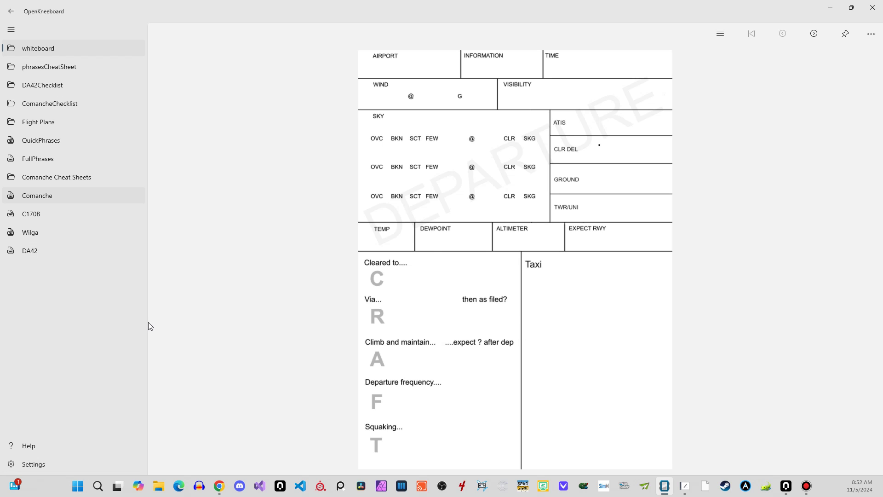
click(31, 466)
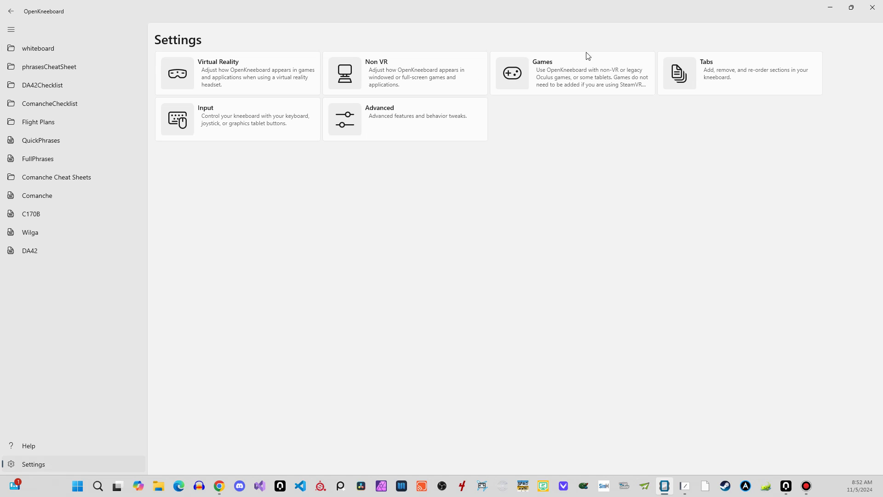
click(556, 75)
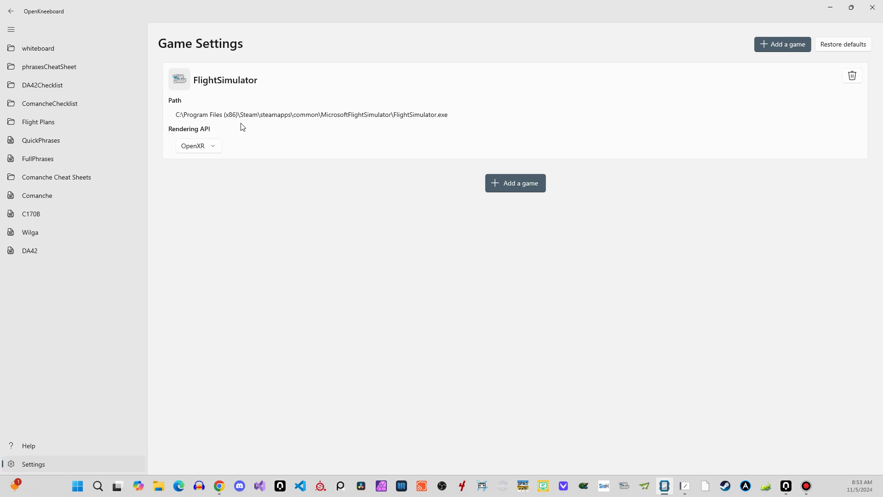
click(214, 146)
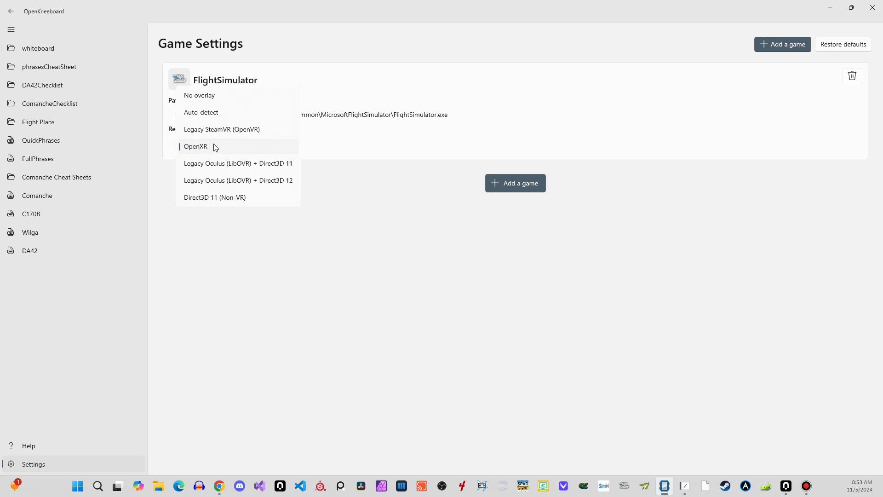
click(370, 147)
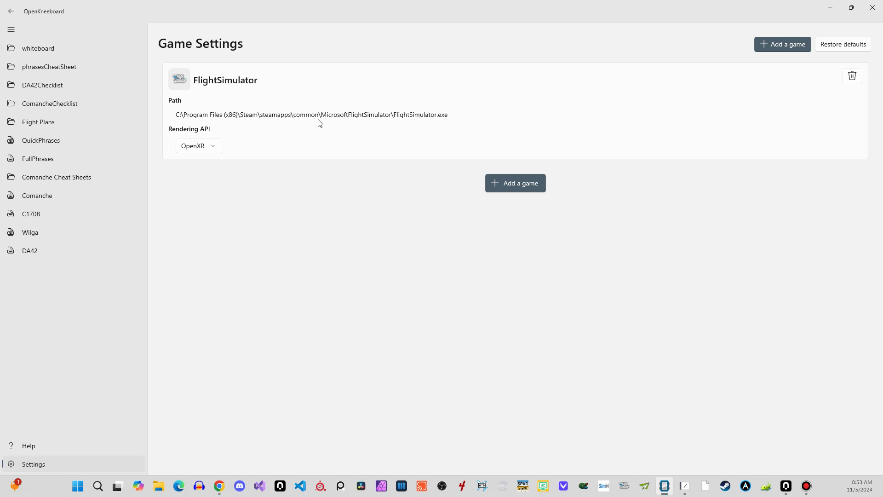
click(39, 468)
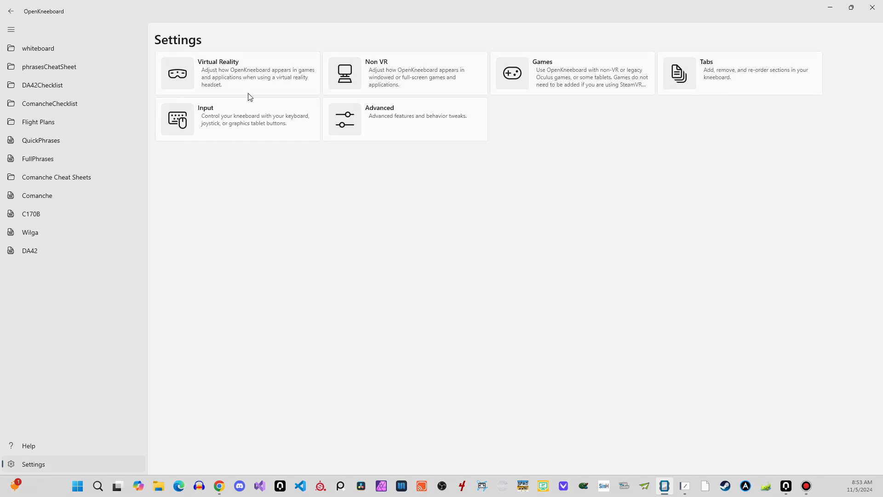
click(222, 75)
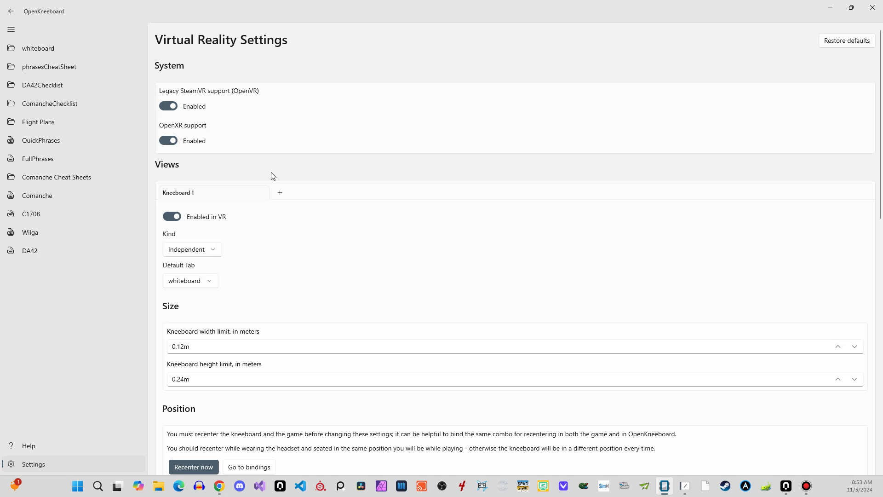
scroll(294, 234, down, 3)
scroll(257, 224, up, 3)
scroll(329, 235, down, 3)
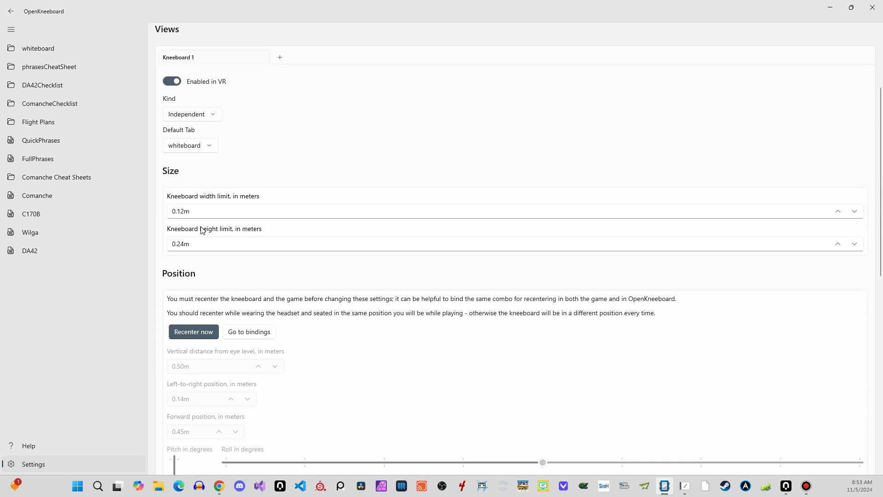
scroll(202, 257, down, 2)
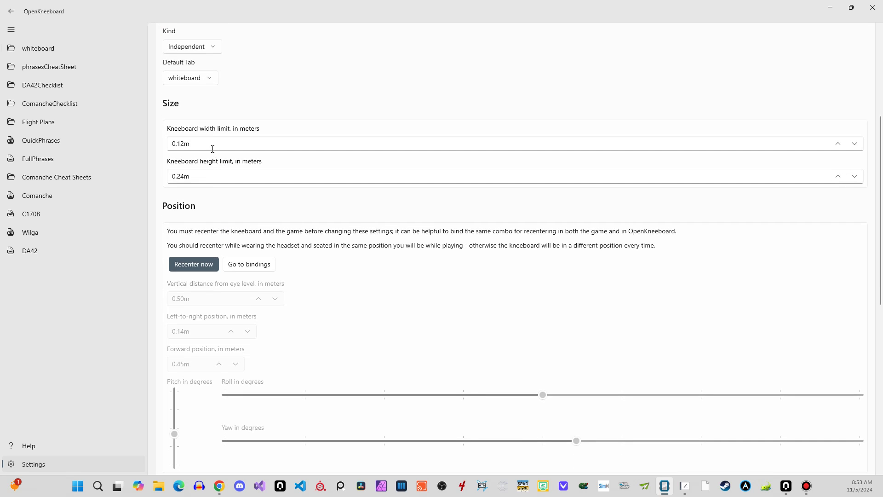
scroll(398, 258, down, 4)
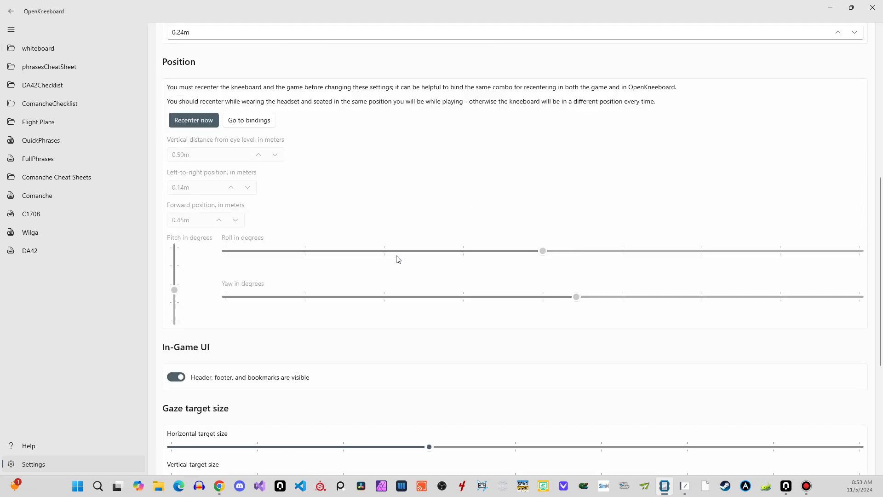
scroll(386, 256, down, 2)
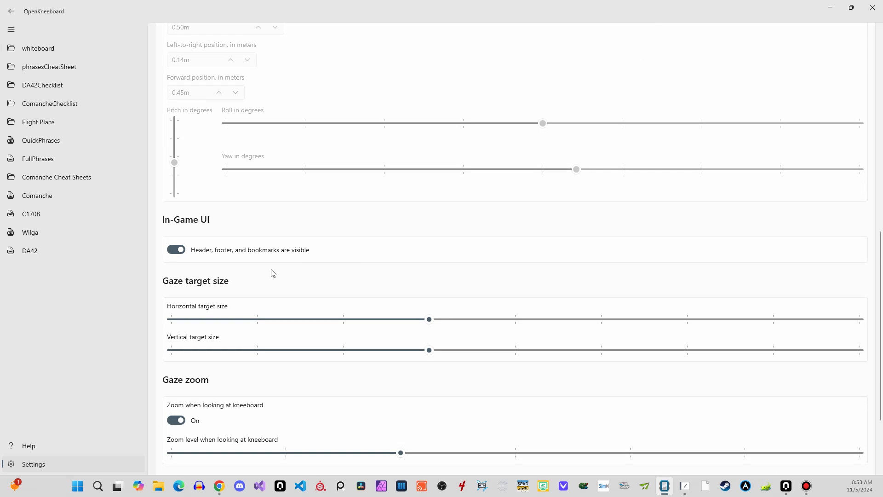
scroll(258, 264, down, 2)
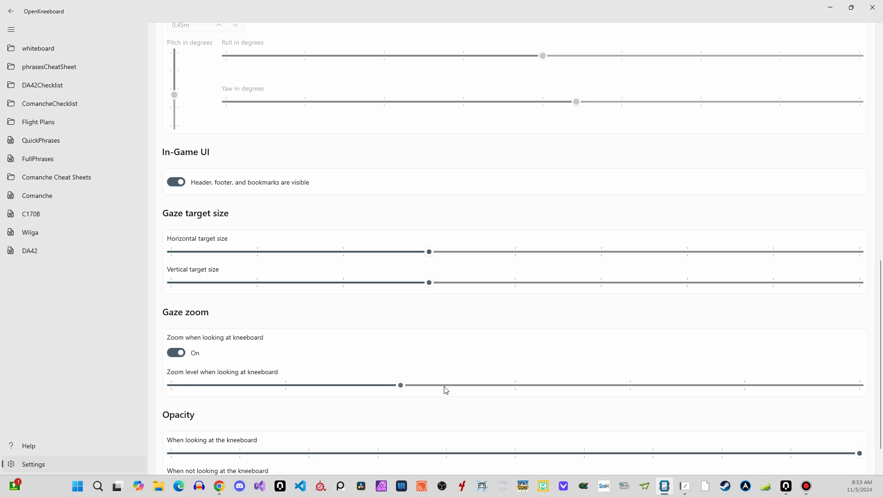
scroll(300, 367, down, 2)
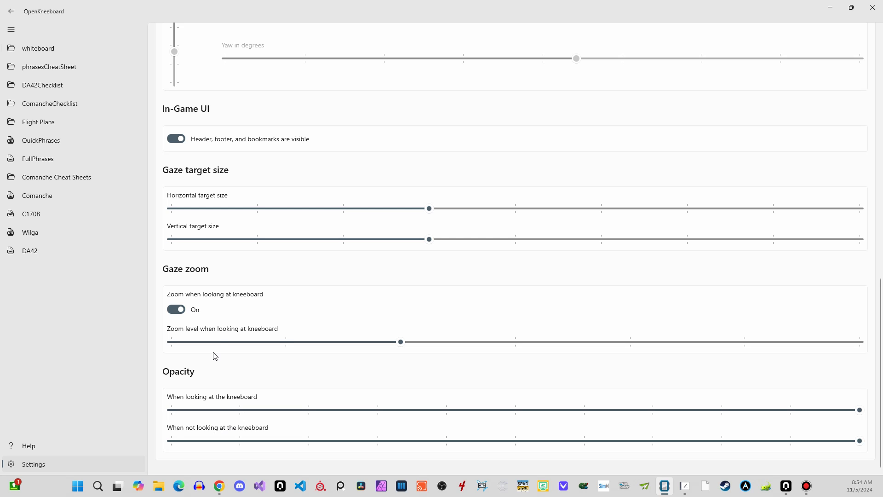
scroll(313, 224, up, 3)
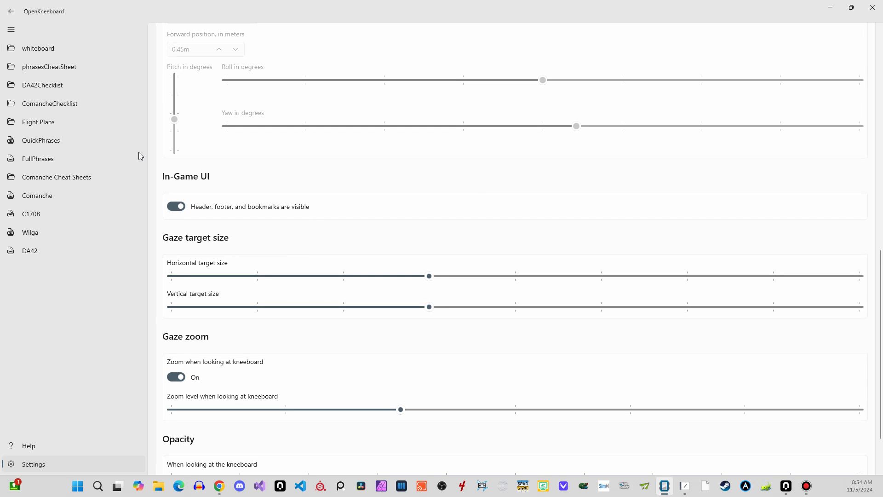
scroll(288, 170, up, 15)
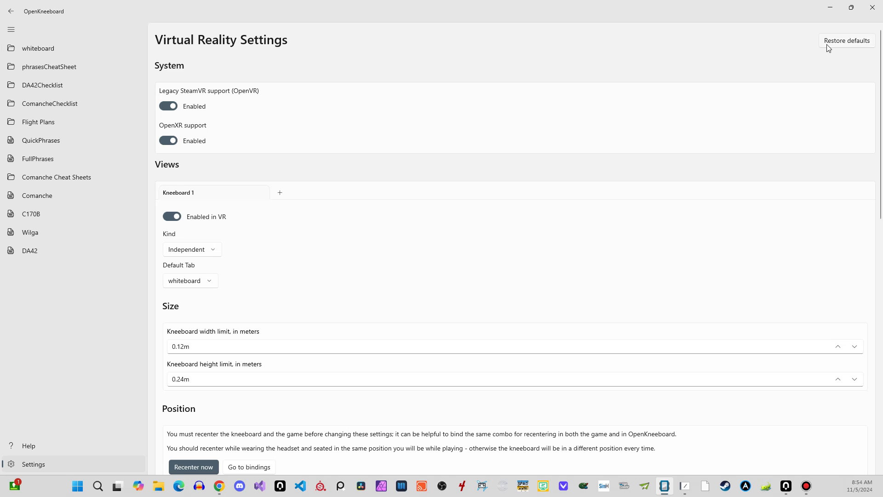
Step: Open Input settings and scroll to the Keyboard bindings, where Recenter VR is bound to Space
click(11, 12)
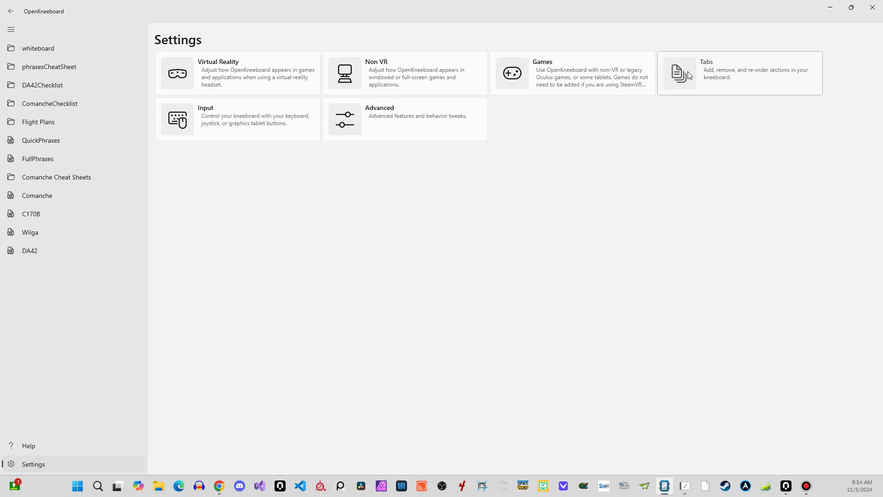
click(263, 120)
scroll(389, 312, down, 5)
scroll(389, 313, down, 4)
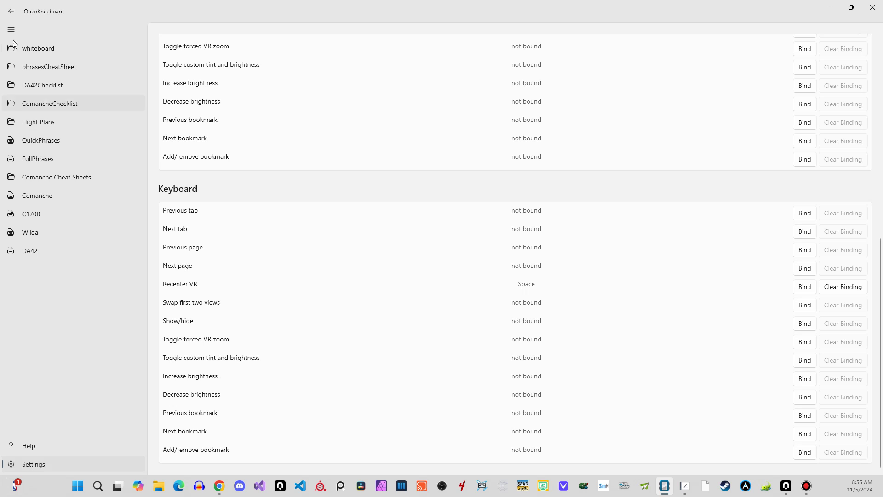
click(11, 10)
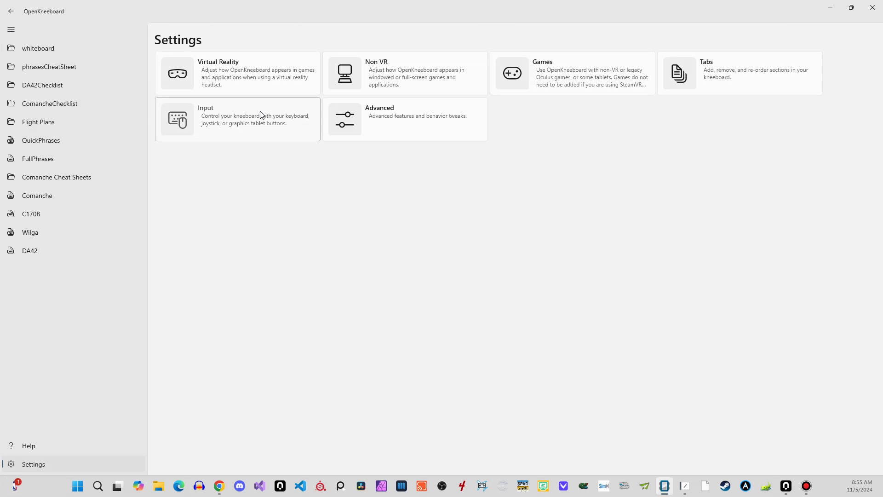
click(404, 120)
scroll(322, 299, down, 3)
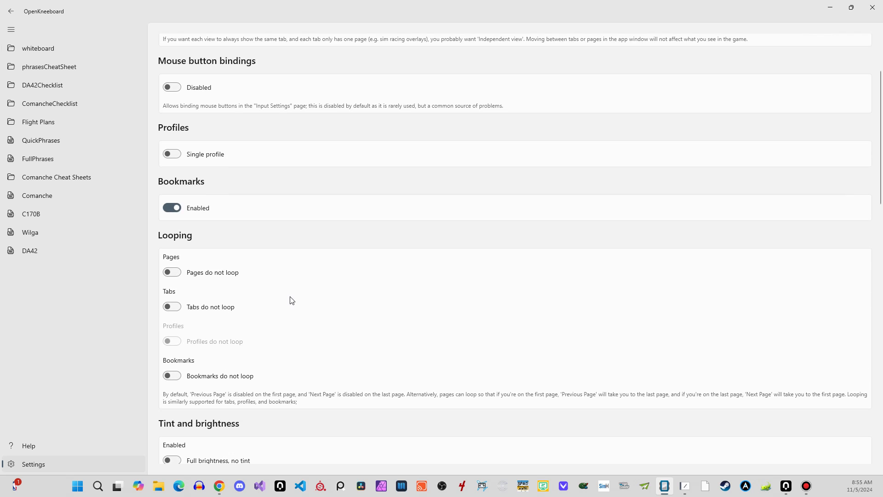
scroll(324, 313, down, 5)
scroll(325, 321, down, 1)
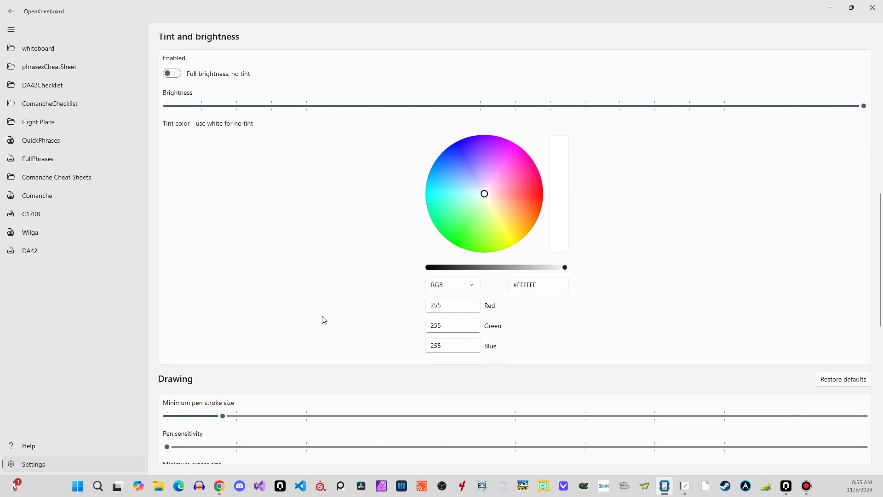
scroll(323, 319, down, 4)
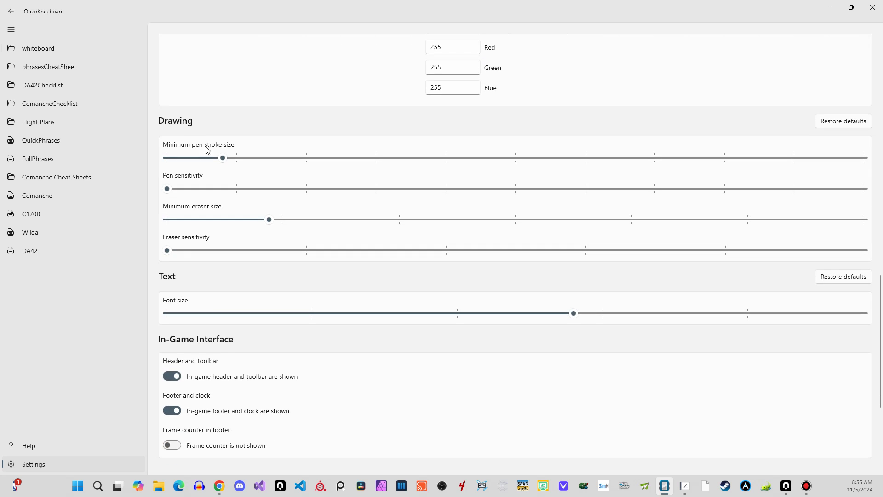
scroll(251, 267, down, 1)
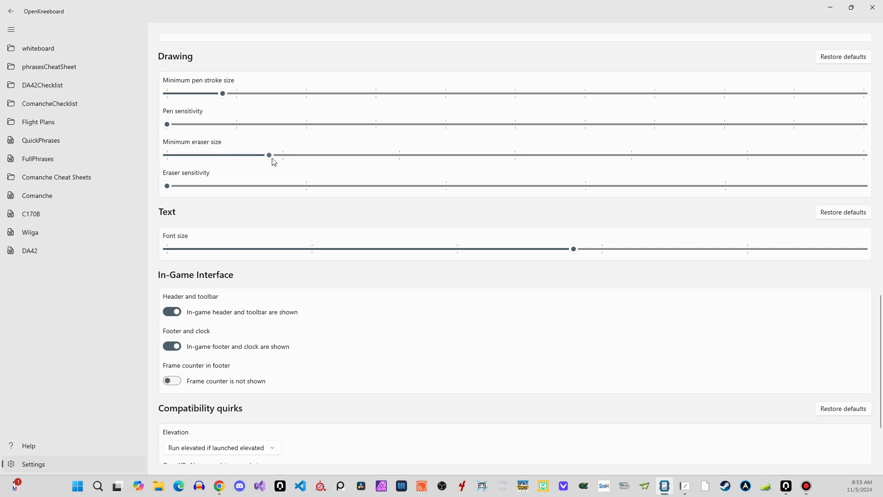
scroll(201, 236, down, 1)
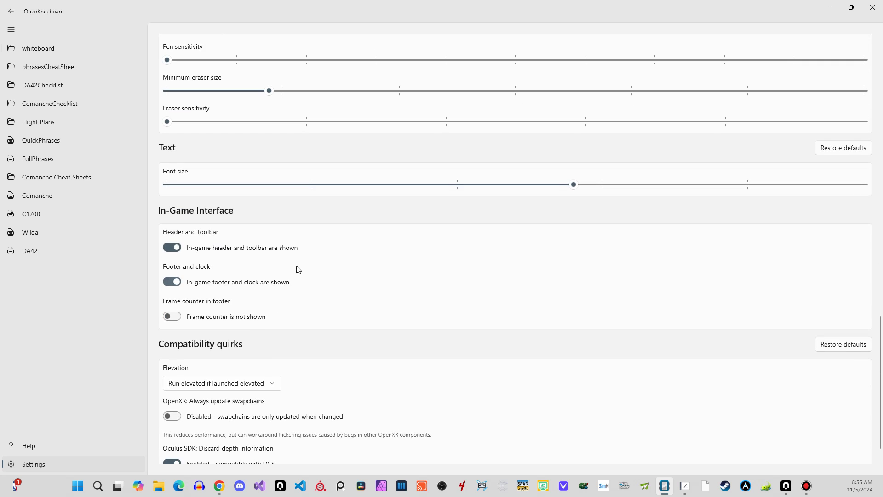
scroll(322, 271, down, 1)
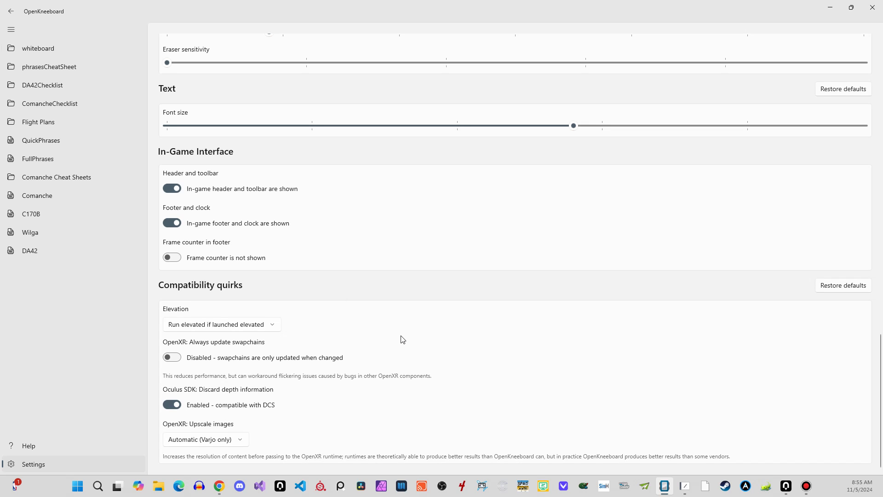
scroll(308, 318, up, 8)
scroll(289, 282, up, 7)
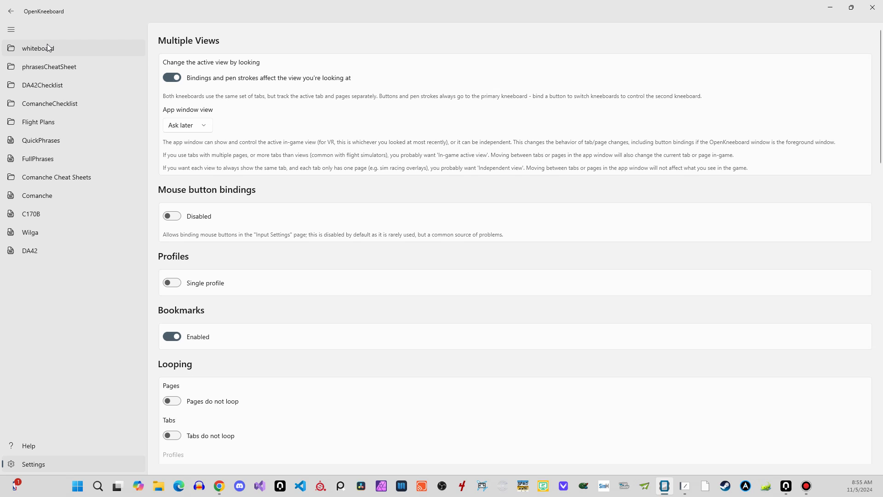
Step: Open the configured tab list and view the QuickPhrases, FullPhrases and whiteboard tabs
click(10, 13)
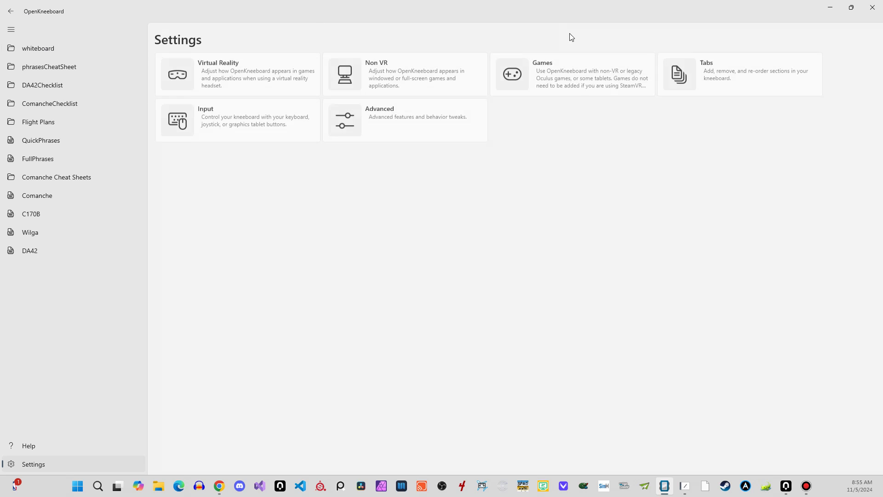
click(712, 74)
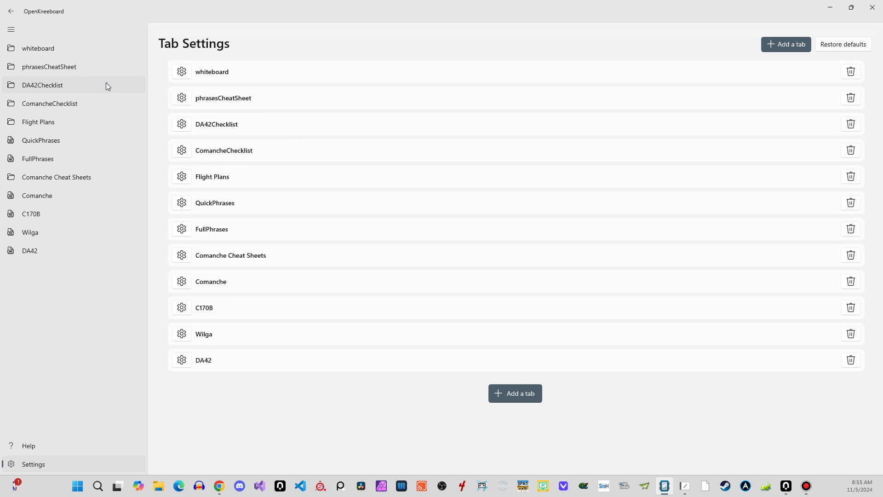
click(21, 144)
click(38, 159)
click(45, 50)
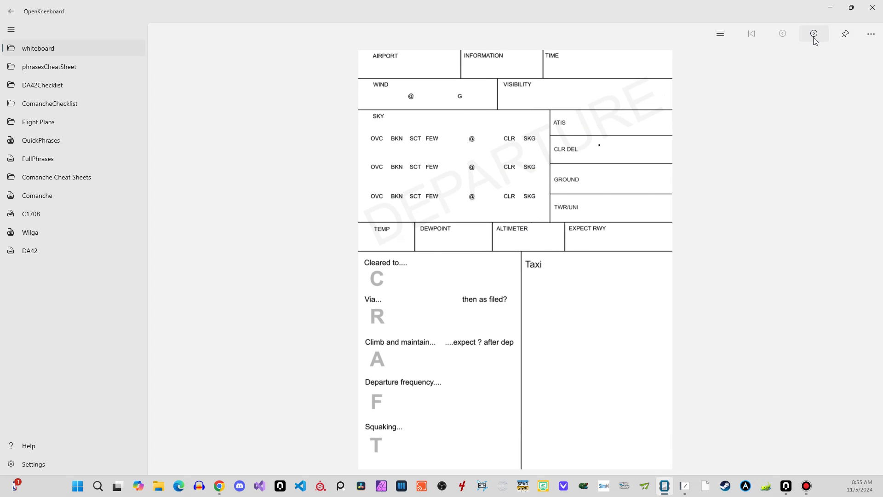
Step: Page through the whiteboard departure sheets and check the extra page actions, then return to the tab list
click(812, 39)
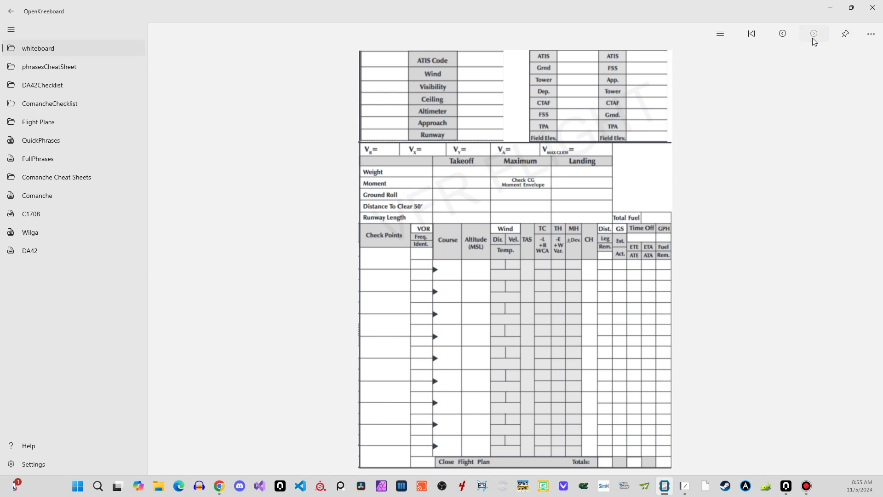
click(749, 38)
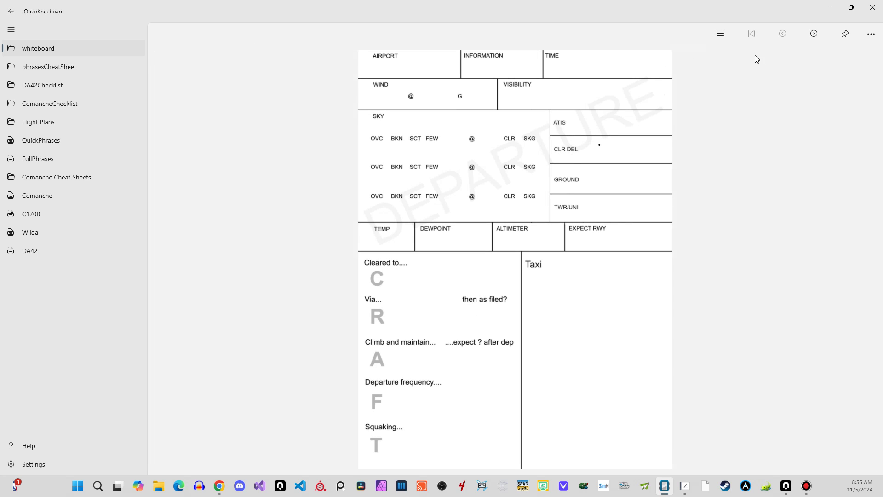
click(870, 34)
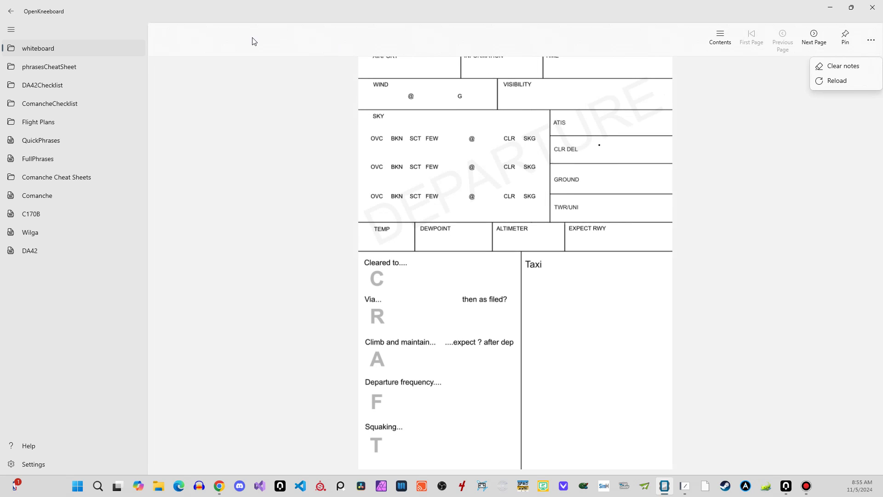
click(11, 14)
click(10, 14)
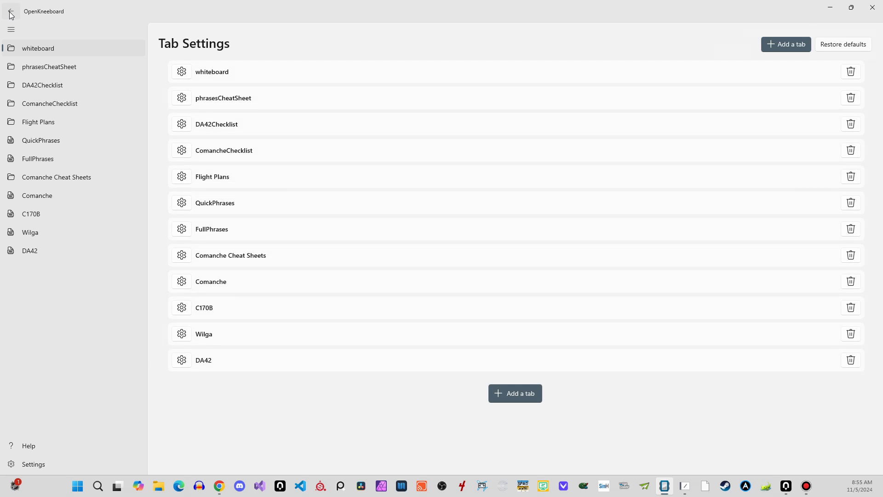
Step: Browse the addable tab types without adding one and view the KTRM-to-KSBA flight plan
click(774, 44)
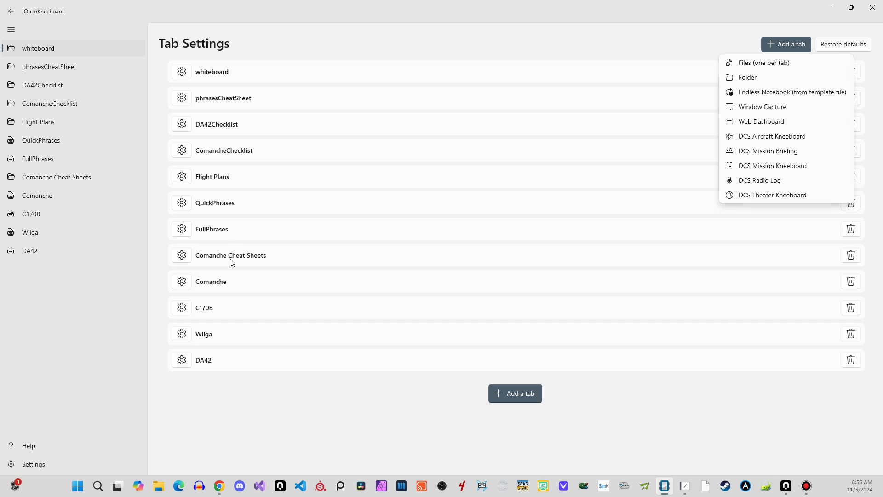
click(128, 154)
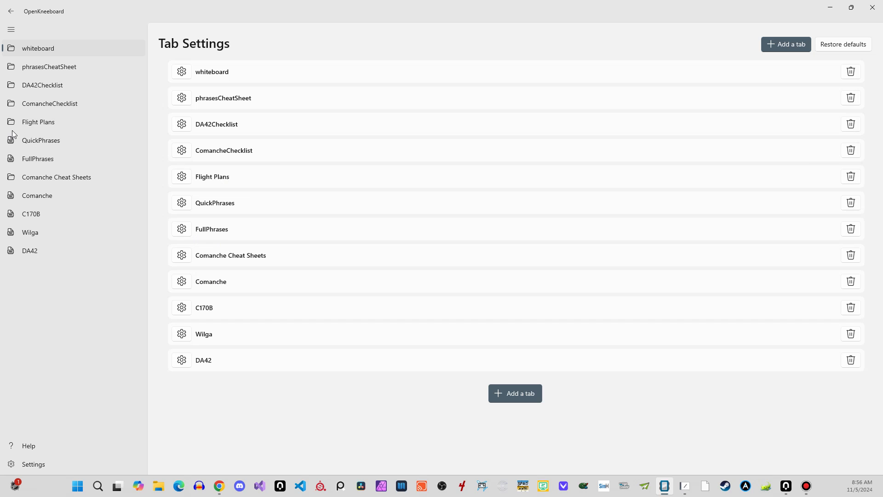
click(35, 126)
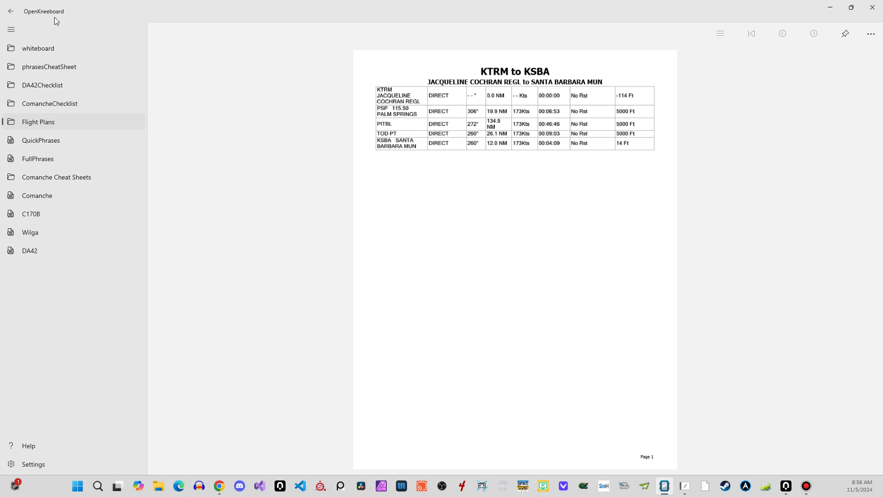
click(11, 14)
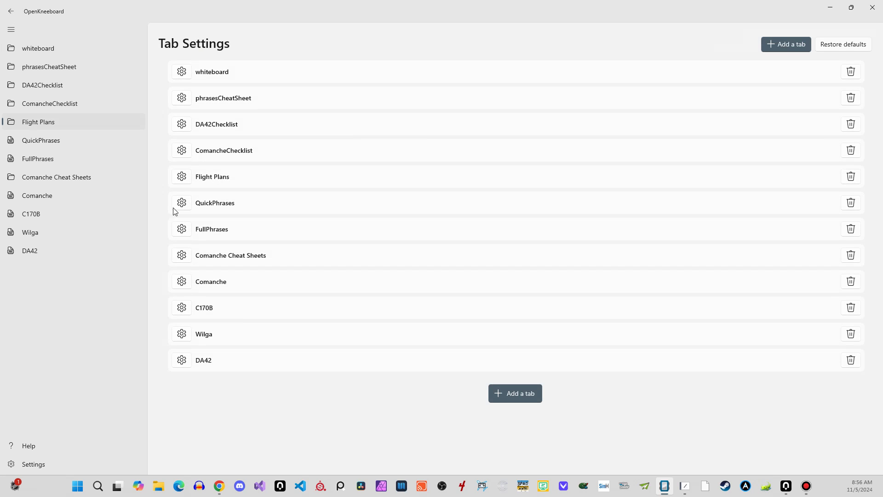
click(26, 469)
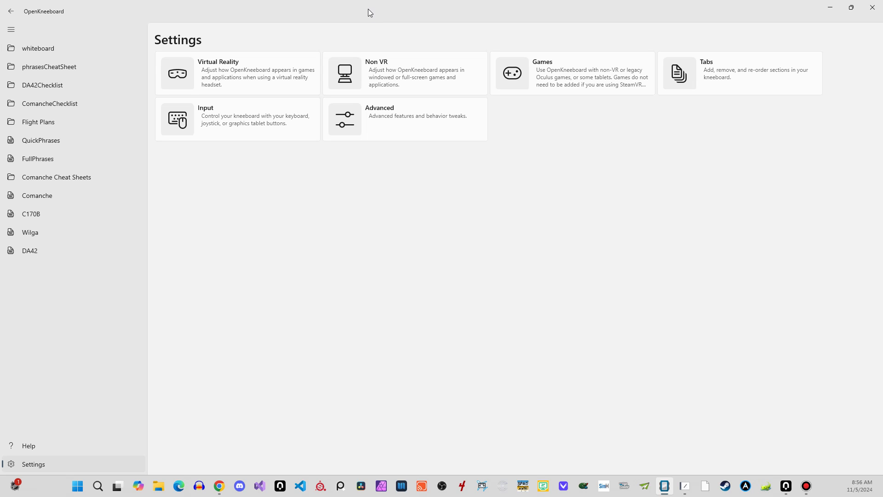
Step: Bring OpenTabletDriver forward and inspect the OpenKneeboard OTD-IPC plugin in the Plugin Manager
drag(373, 13, 386, 69)
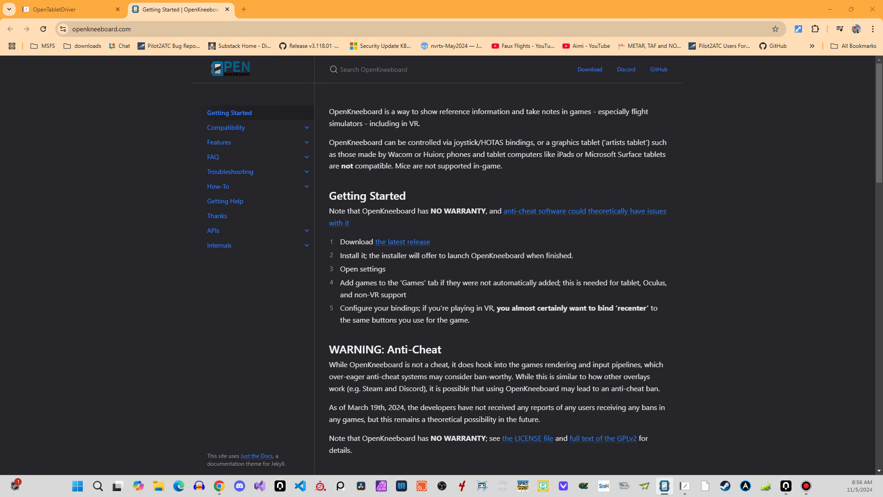
click(685, 485)
drag(301, 22, 404, 45)
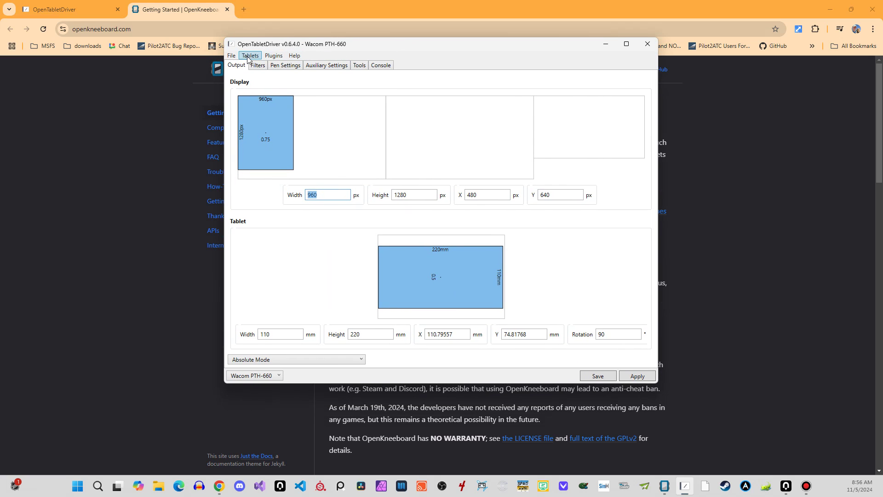
click(273, 56)
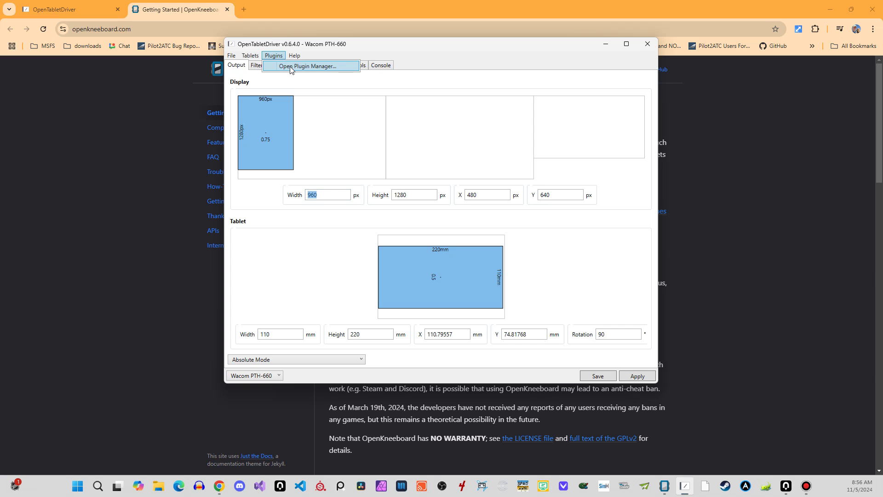
click(290, 67)
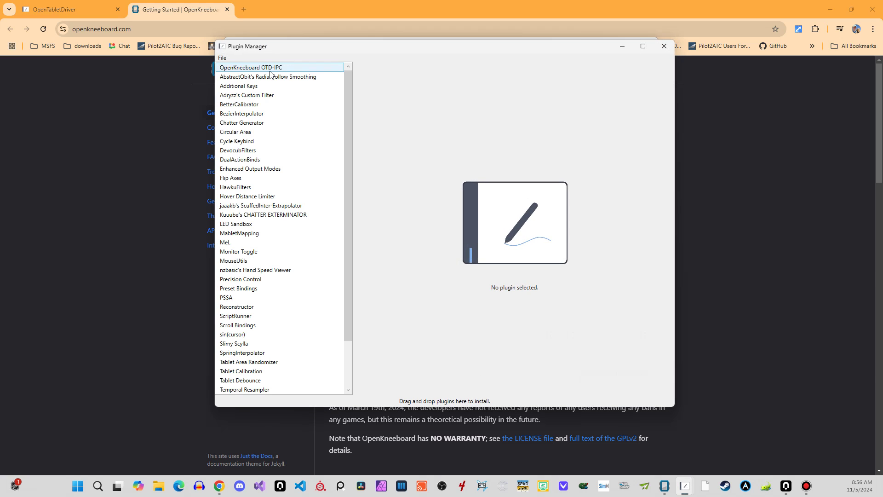
click(244, 69)
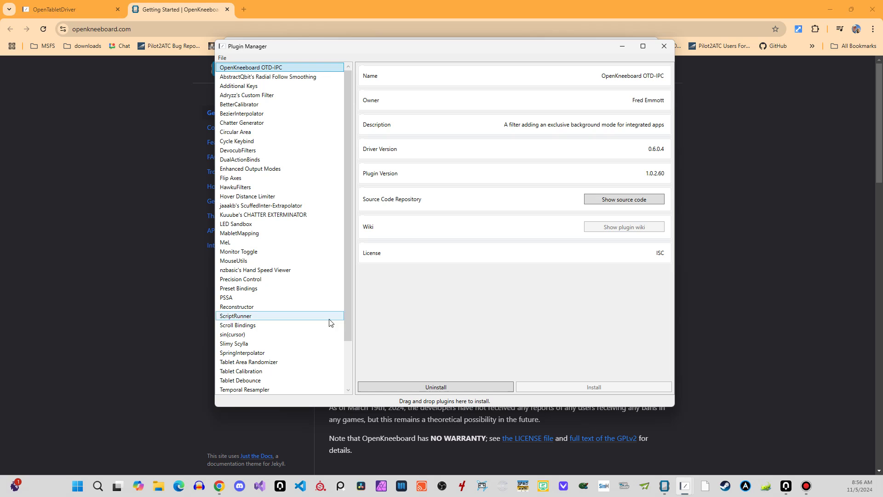
Step: Close the Plugin Manager and view the Filters tab with OpenKneeboard (OTD-IPC) enabled
drag(346, 326, 346, 384)
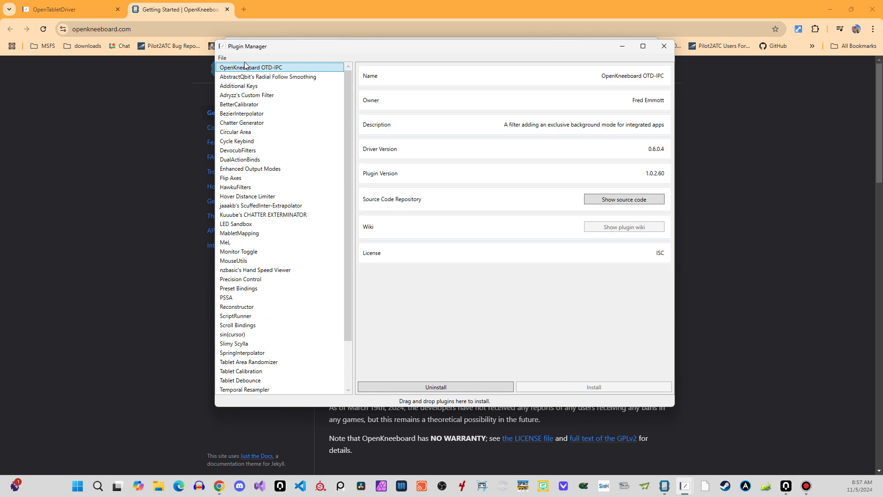
click(225, 58)
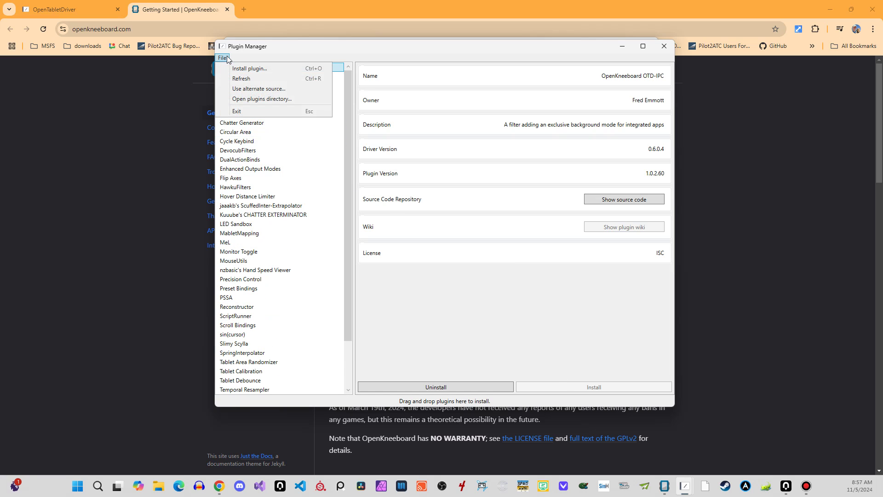
click(225, 58)
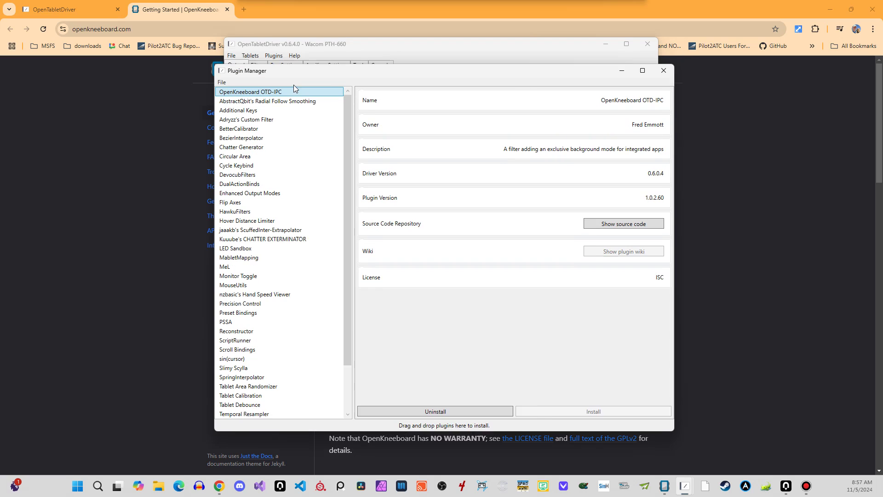
drag(291, 92, 278, 45)
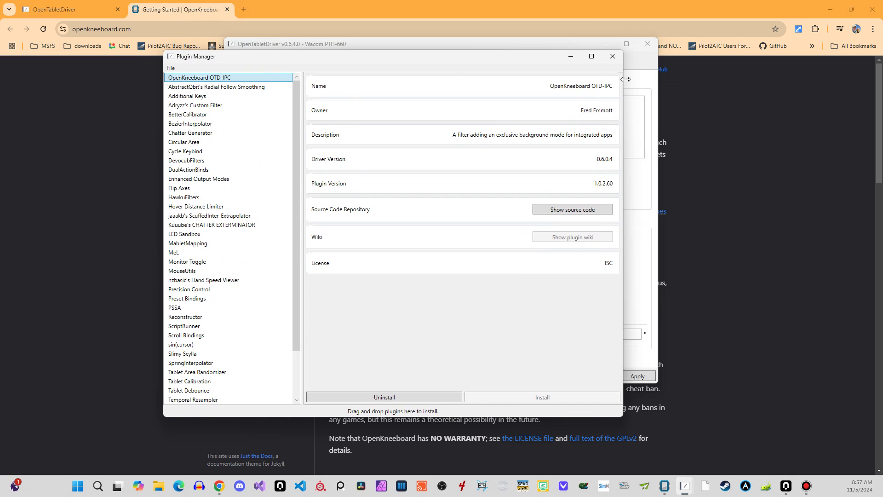
click(604, 60)
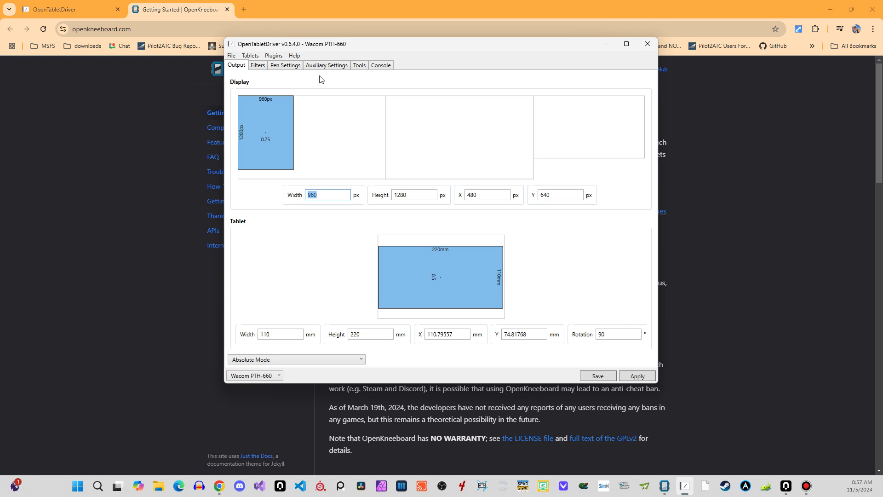
click(265, 65)
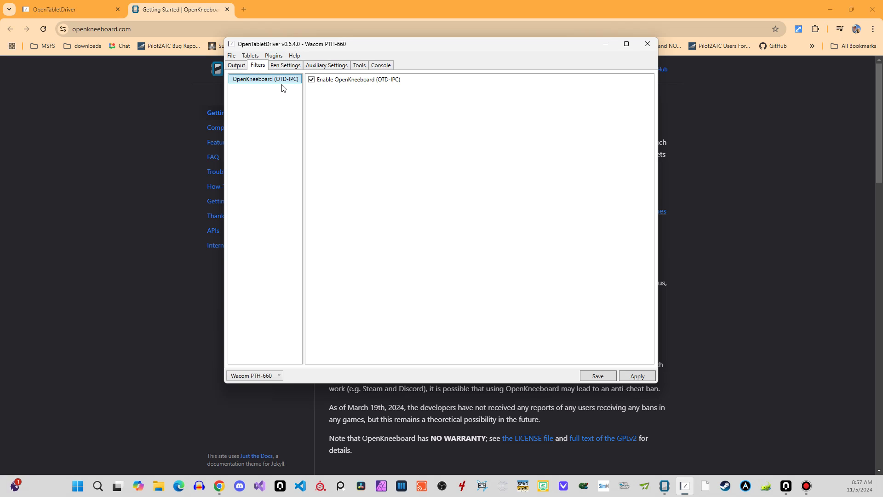
click(275, 56)
click(290, 65)
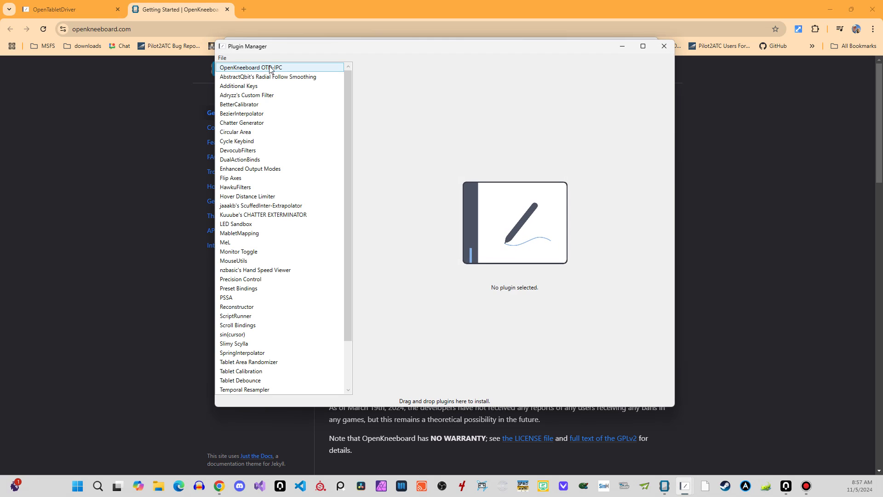
click(240, 87)
click(244, 67)
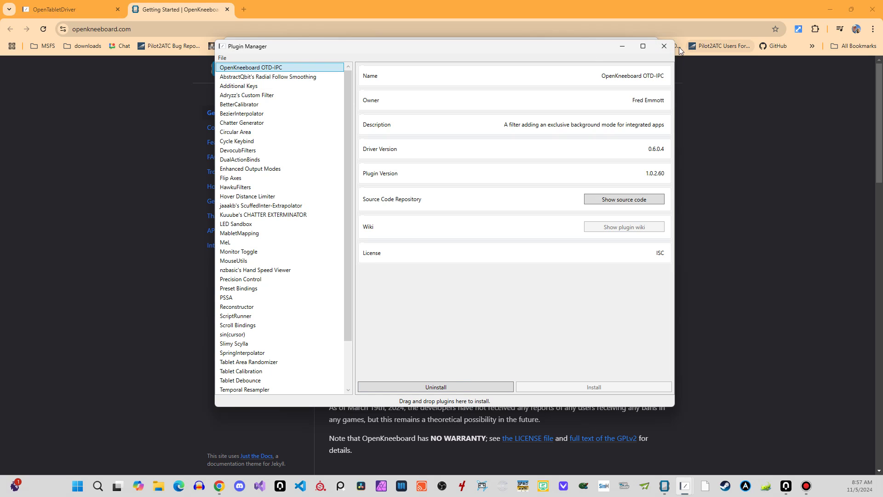
click(664, 46)
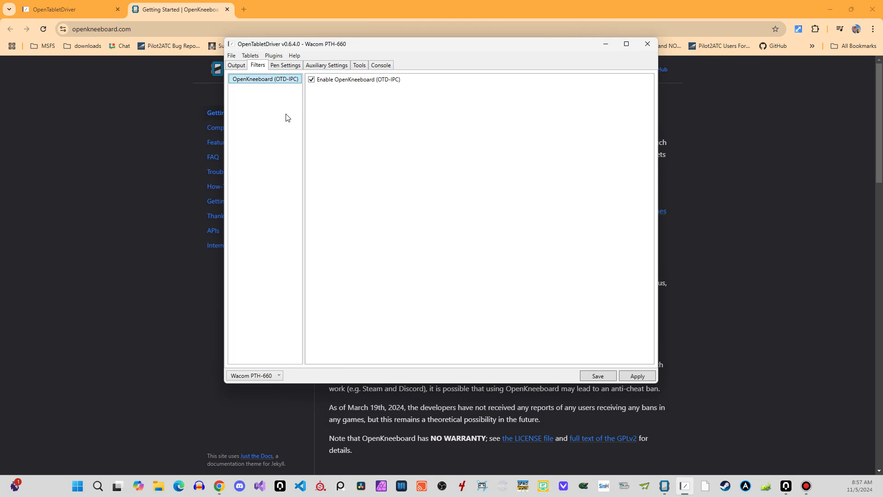
click(324, 84)
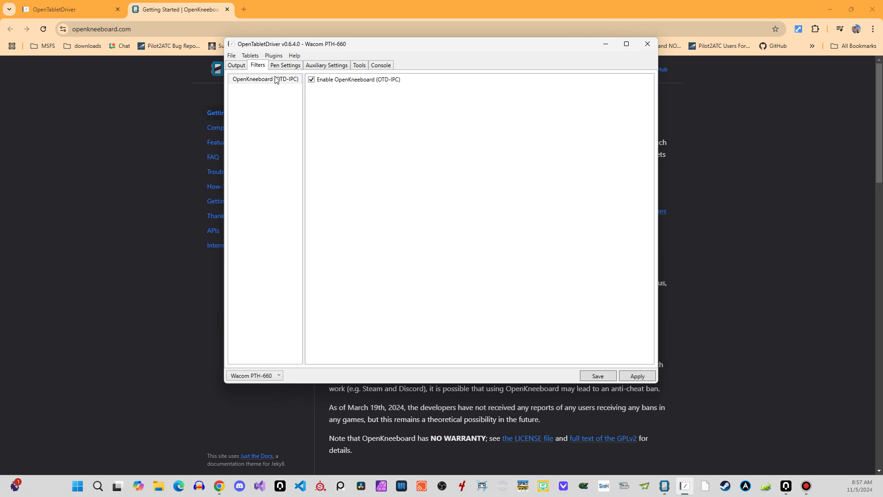
click(323, 78)
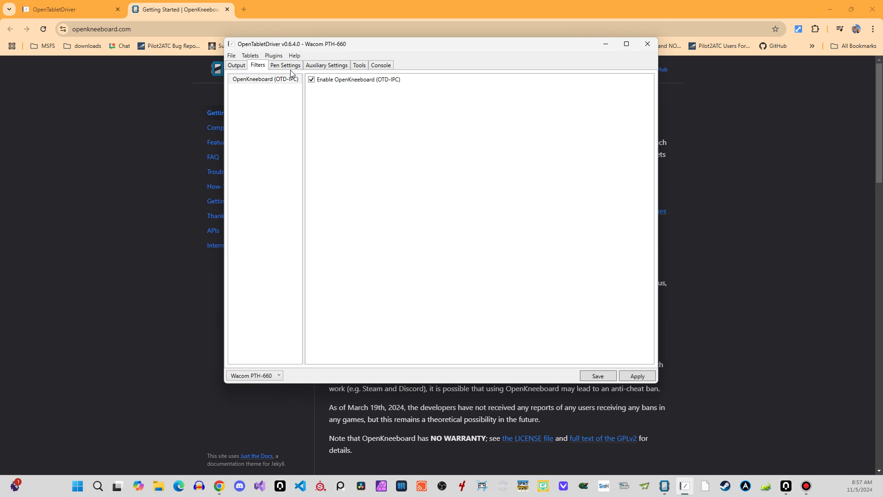
Step: View the Output tab's 960×1280 display area and 90°-rotated tablet area, then move the window lower
click(236, 65)
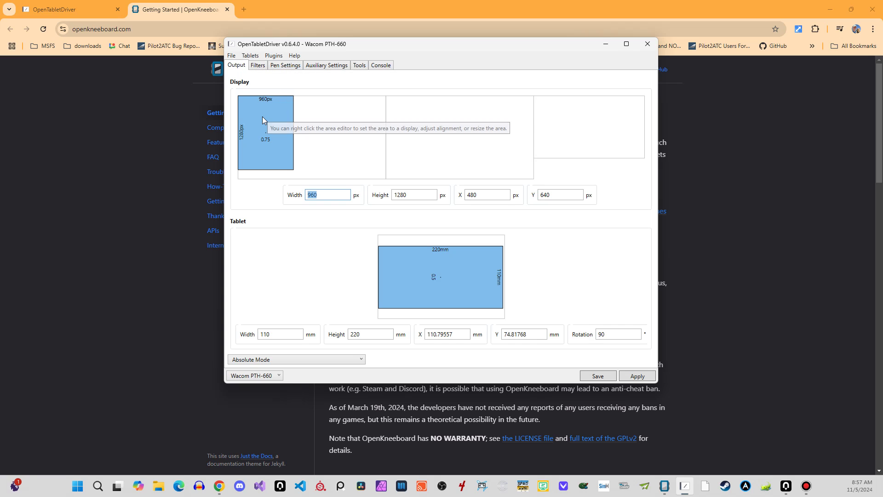
drag(264, 117, 221, 105)
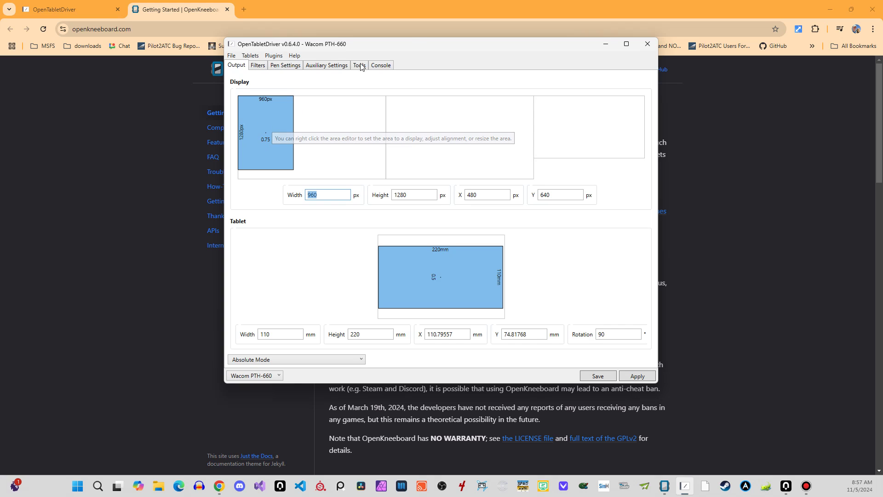
drag(361, 48, 412, 74)
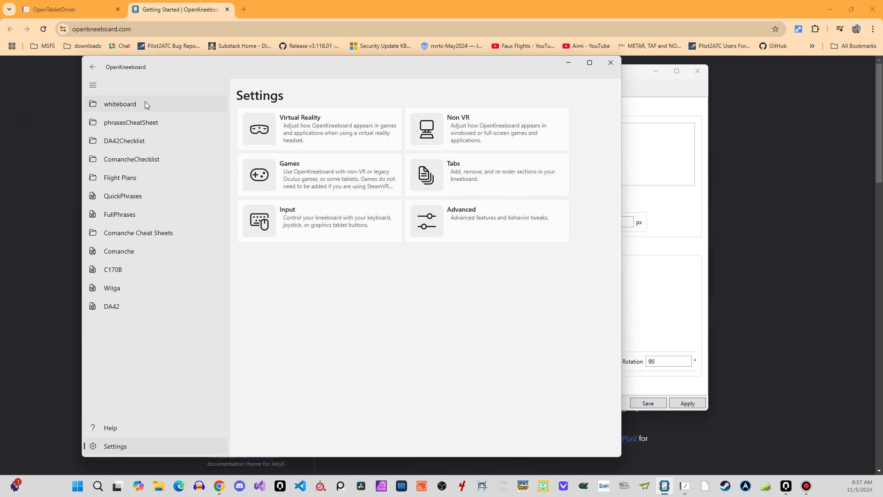
Step: Open OpenKneeboard's whiteboard departure form, then hide the kneeboard with Alt+F4
click(146, 105)
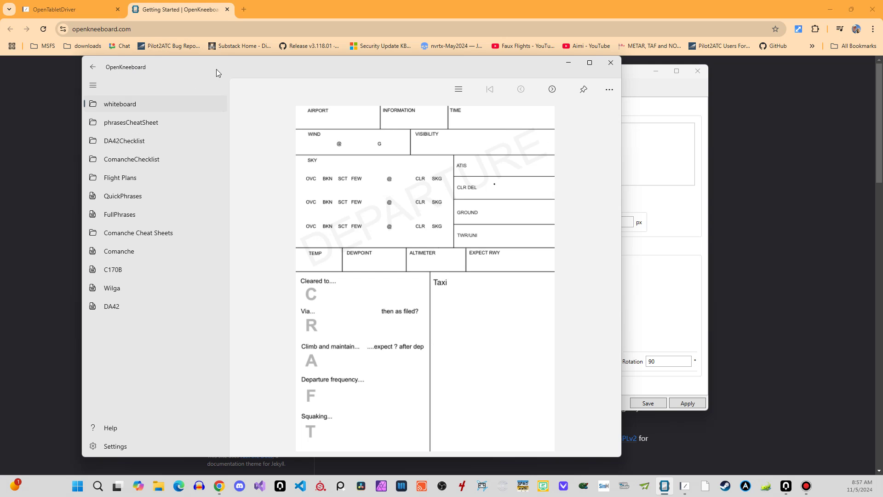
key(alt+F4)
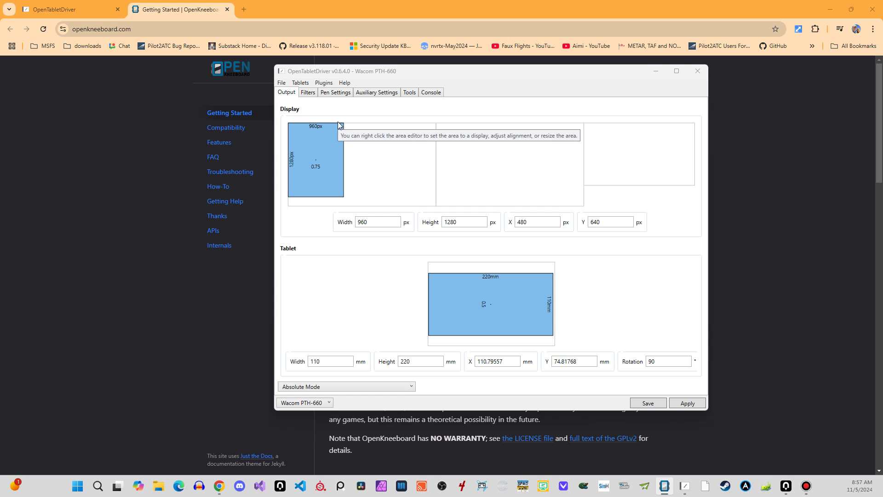
Step: Move OpenTabletDriver up-left and try dragging the 960×1280 display area toward the right edge
drag(375, 73, 317, 46)
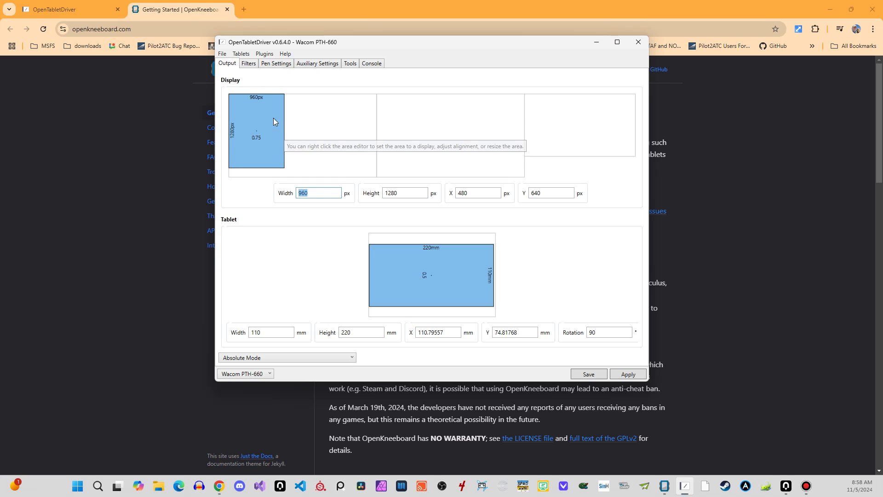
drag(264, 97, 233, 114)
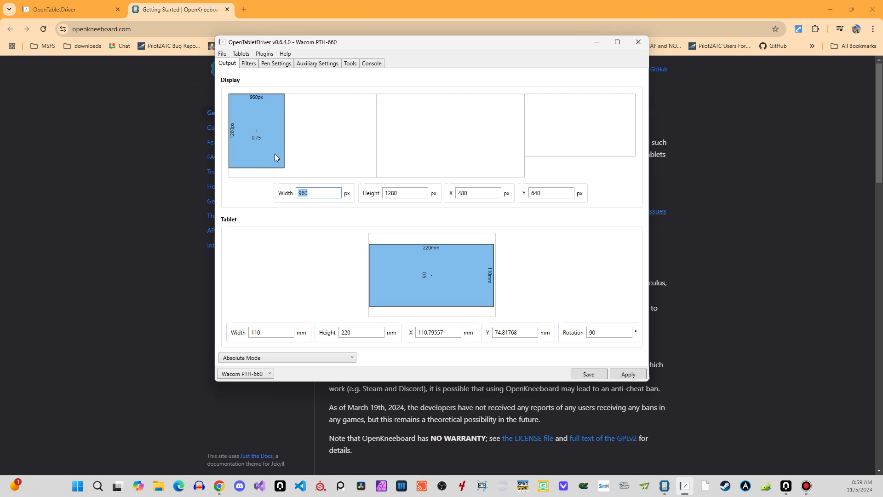
Step: Bring the kneeboard back with Alt+Tab and move it to the upper left
key(alt+Tab)
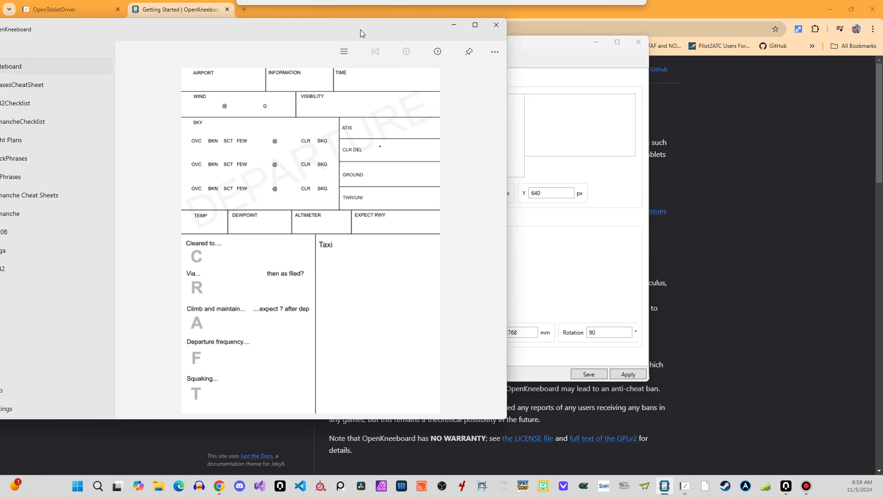
drag(360, 29, 132, 38)
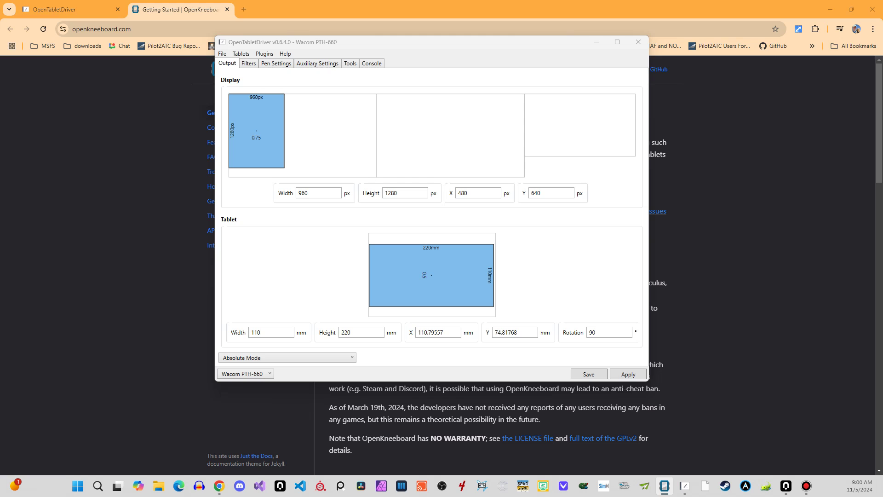
click(277, 64)
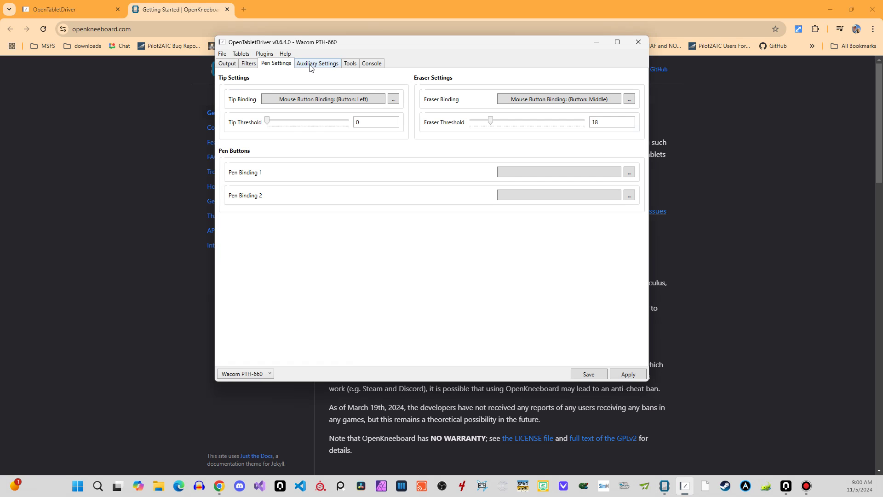
click(311, 66)
click(351, 64)
click(369, 63)
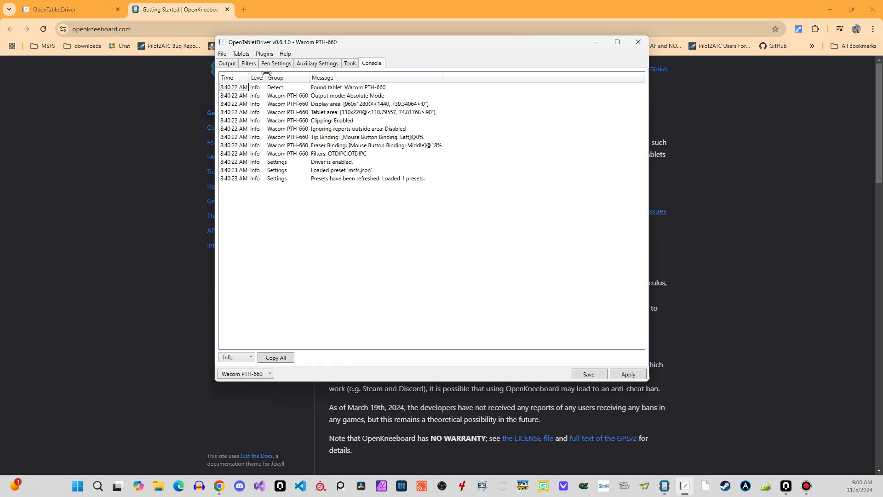
click(267, 64)
click(250, 64)
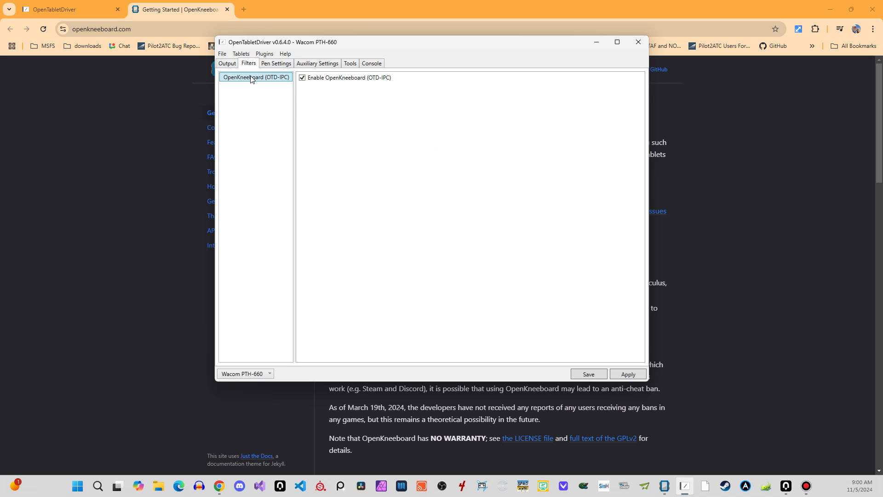
click(229, 65)
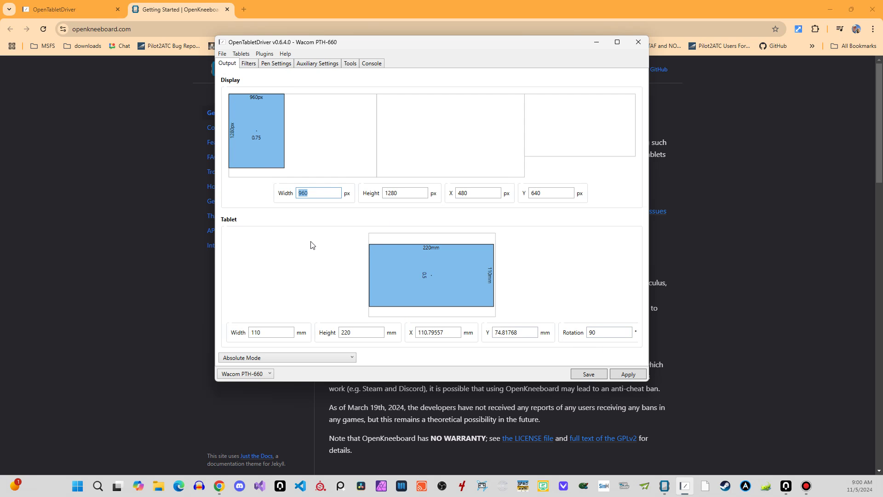
drag(342, 41, 348, 43)
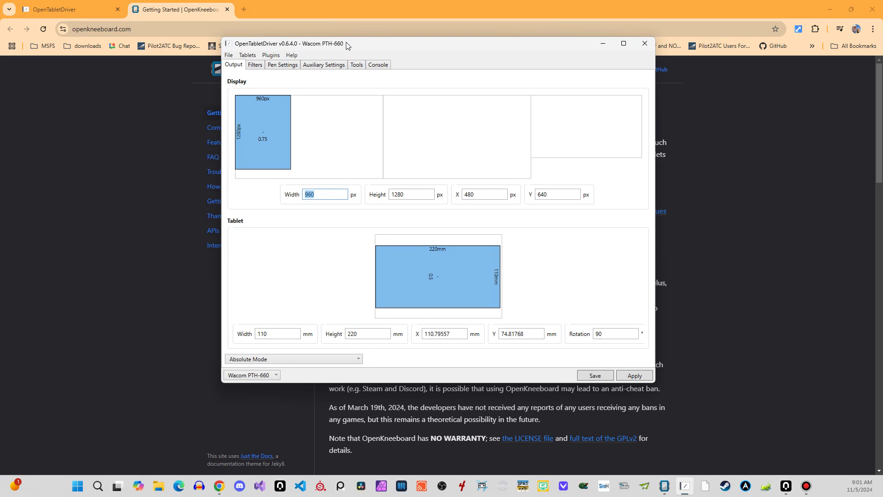